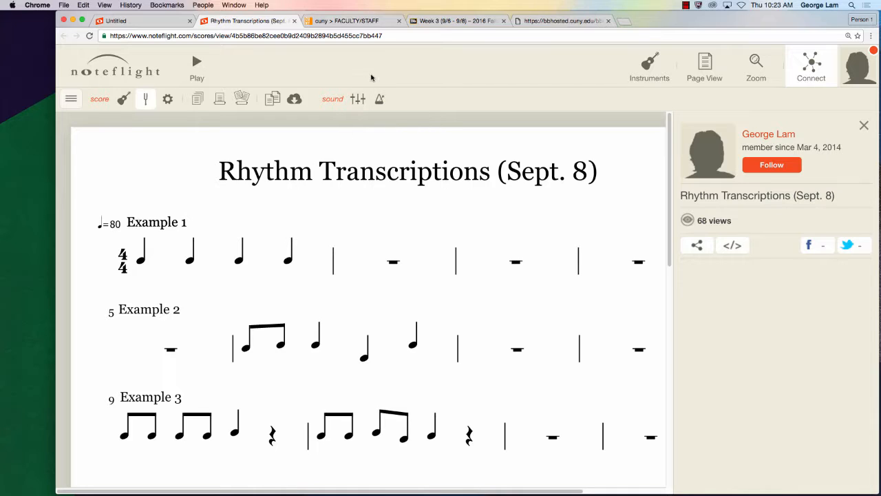
- Listen to the 160908 rhythmic transcription MP3, rewinding it to the beginning between playbacks
{"action": "left_click", "coordinate": [582, 21]}
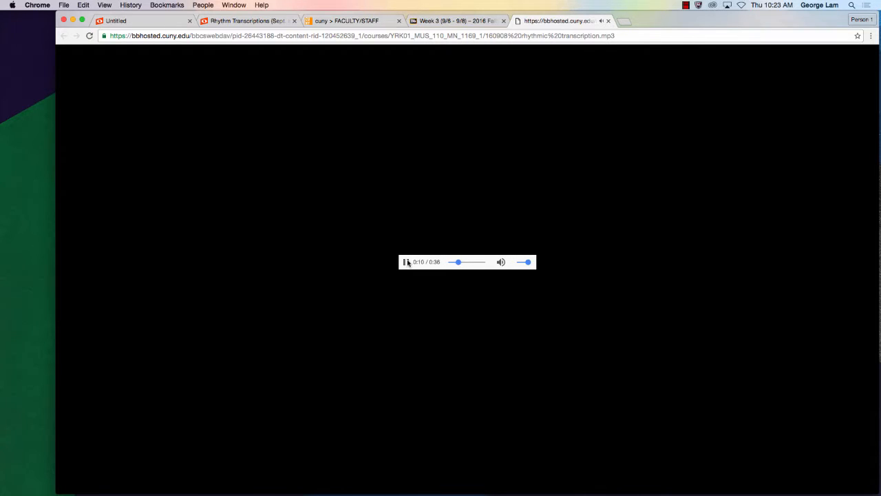
{"action": "left_click", "coordinate": [406, 262]}
{"action": "left_click_drag", "start_coordinate": [461, 263], "coordinate": [435, 264]}
{"action": "left_click", "coordinate": [406, 263]}
- Review the Assignment 4 instructions on the Week 3 course page and return to the Rhythm Transcriptions (Sept. 8) score
{"action": "left_click", "coordinate": [475, 20]}
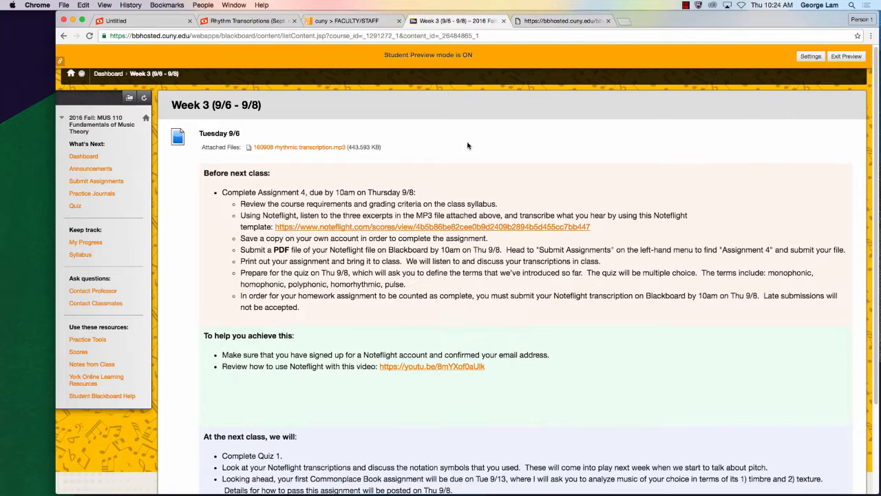
{"action": "left_click", "coordinate": [365, 21]}
{"action": "left_click", "coordinate": [267, 22]}
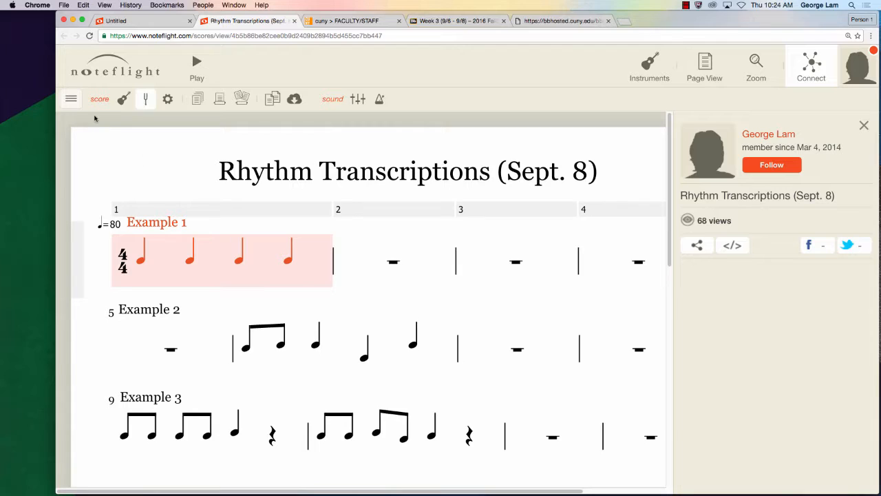
- Save a copy of the Rhythm Transcriptions (Sept. 8) template for editing and dismiss the editing hint
{"action": "left_click", "coordinate": [71, 100]}
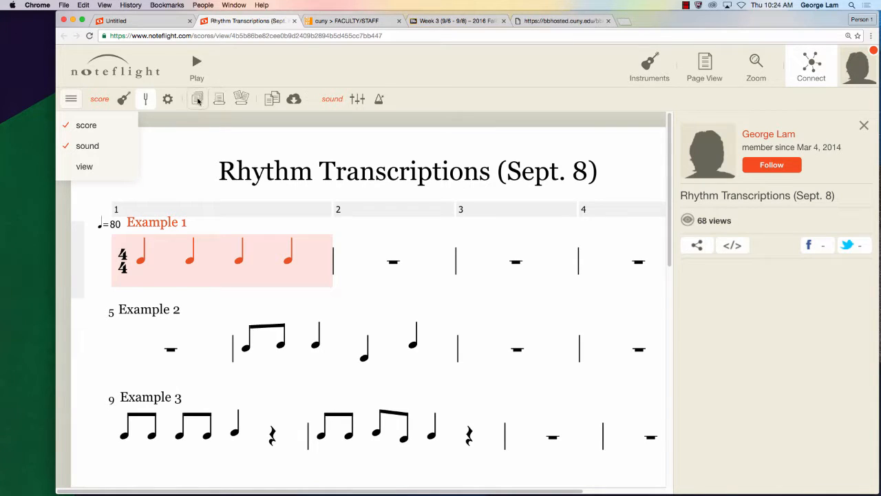
{"action": "left_click", "coordinate": [272, 100]}
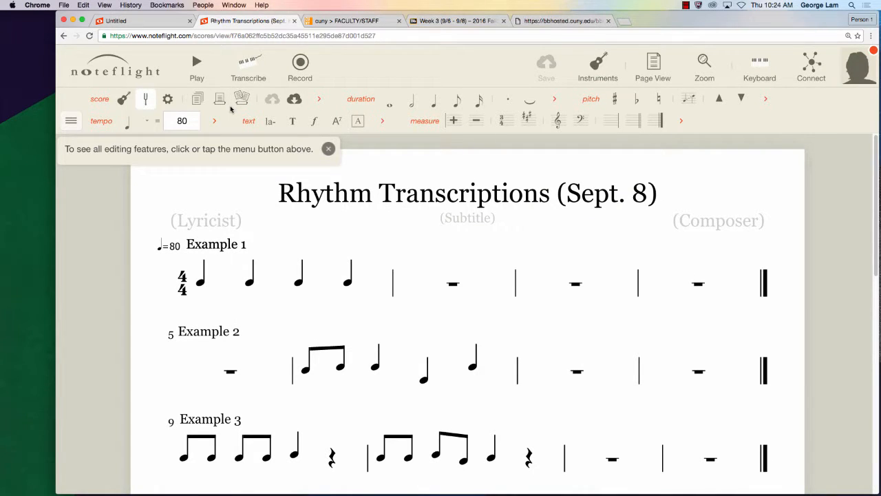
{"action": "left_click", "coordinate": [328, 148]}
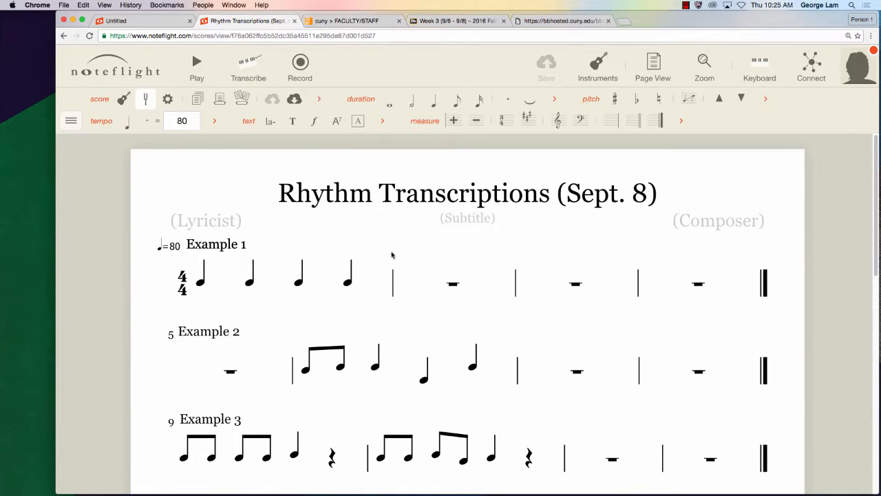
- Try raising the fourth quarter note of Example 1 by one step, and look through the score's export formats without exporting
{"action": "left_click", "coordinate": [347, 287]}
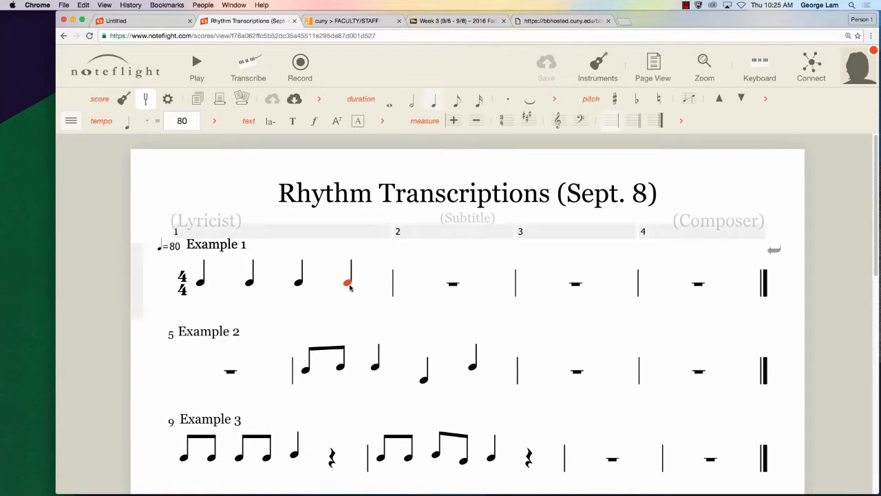
{"action": "key", "text": "Up"}
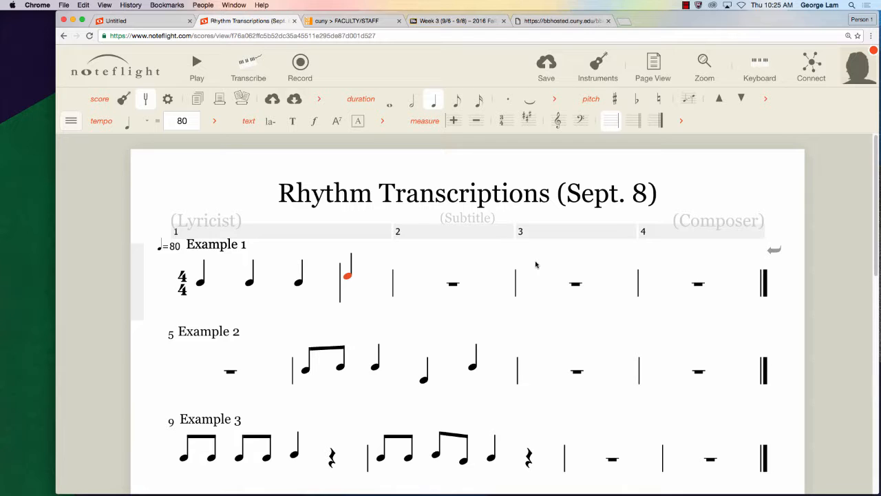
{"action": "left_click", "coordinate": [294, 99]}
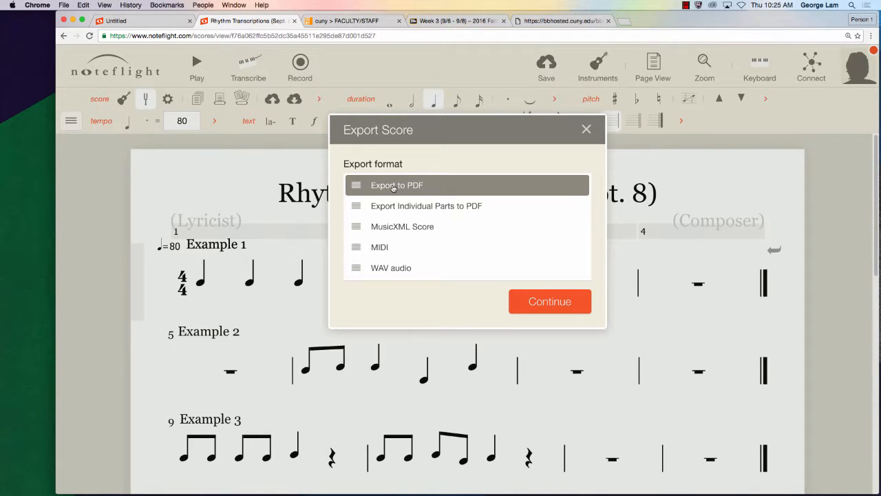
{"action": "left_click", "coordinate": [586, 130]}
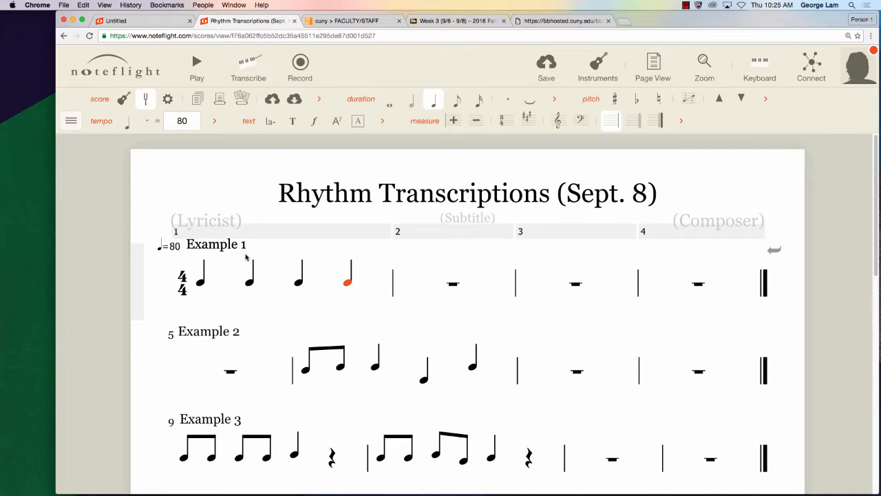
- Select the four measures of Example 1 one after another
{"action": "left_click", "coordinate": [199, 234]}
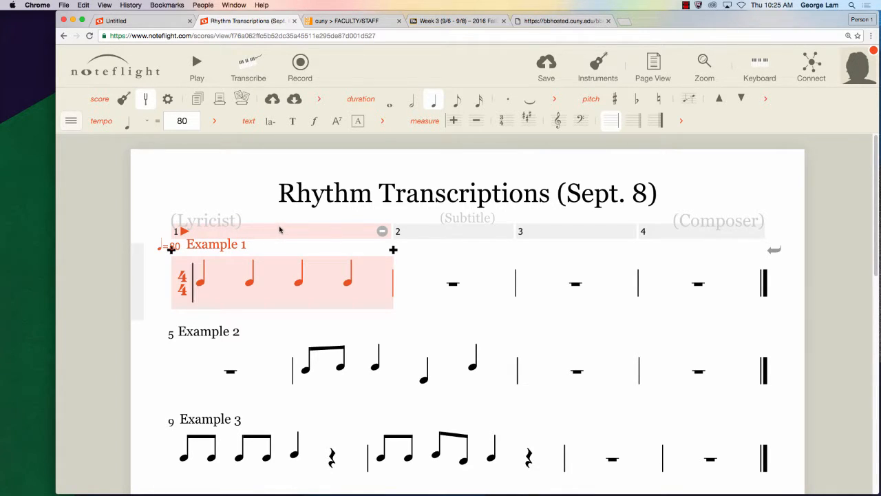
{"action": "left_click", "coordinate": [439, 238]}
{"action": "left_click", "coordinate": [570, 236]}
{"action": "left_click", "coordinate": [665, 235]}
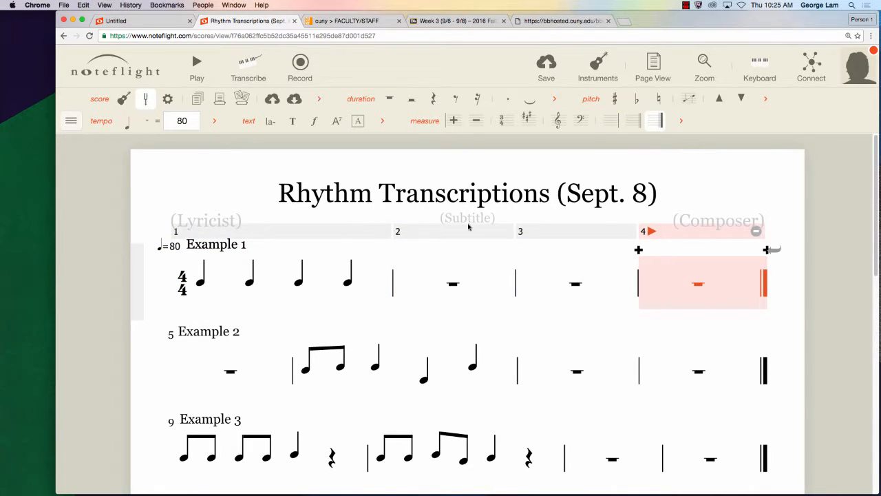
- Play back measure 1 of Example 1 and stop the playback
{"action": "left_click", "coordinate": [336, 234]}
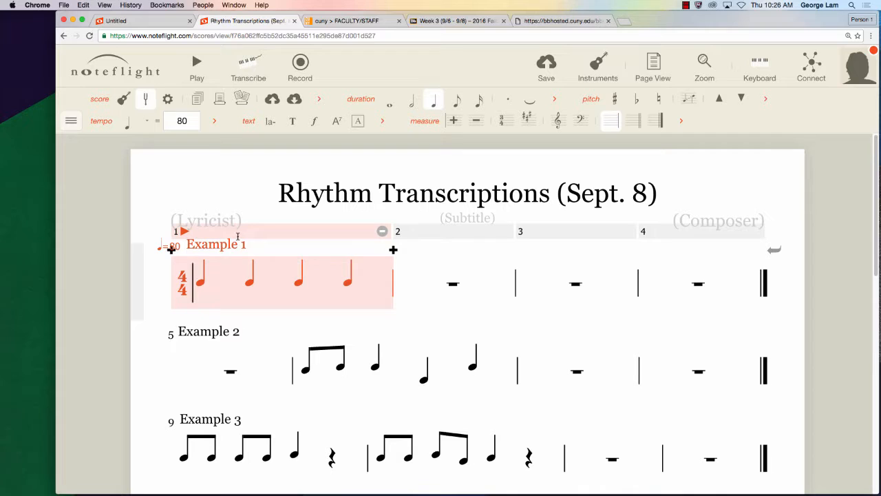
{"action": "left_click", "coordinate": [184, 233]}
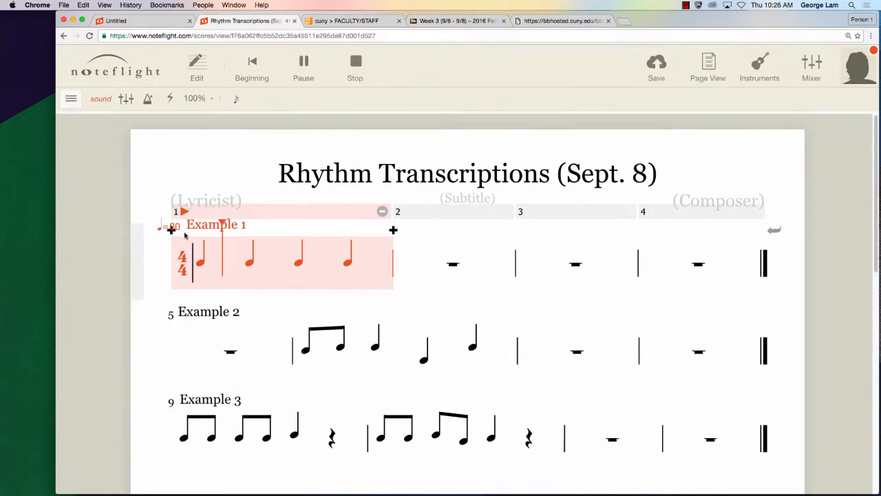
{"action": "left_click", "coordinate": [355, 65]}
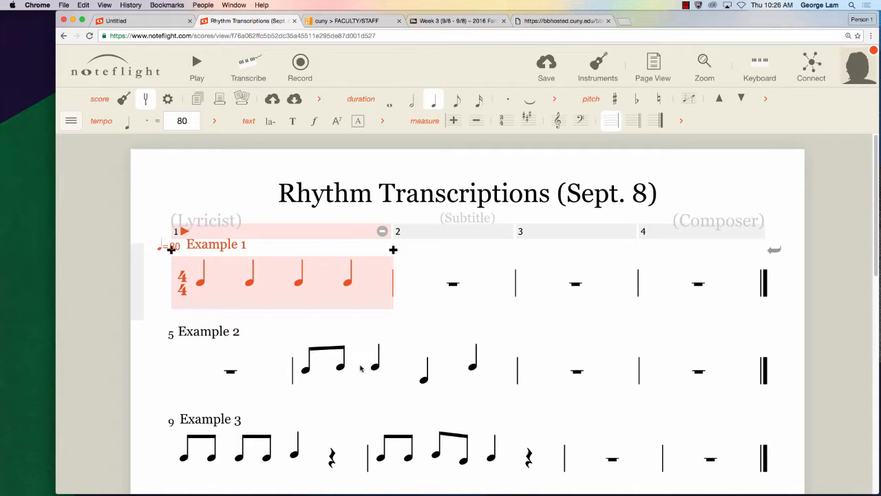
- Select measure 6 in Example 2 and play it back from there
{"action": "left_click", "coordinate": [405, 365]}
{"action": "left_click", "coordinate": [562, 363]}
{"action": "left_click", "coordinate": [496, 364]}
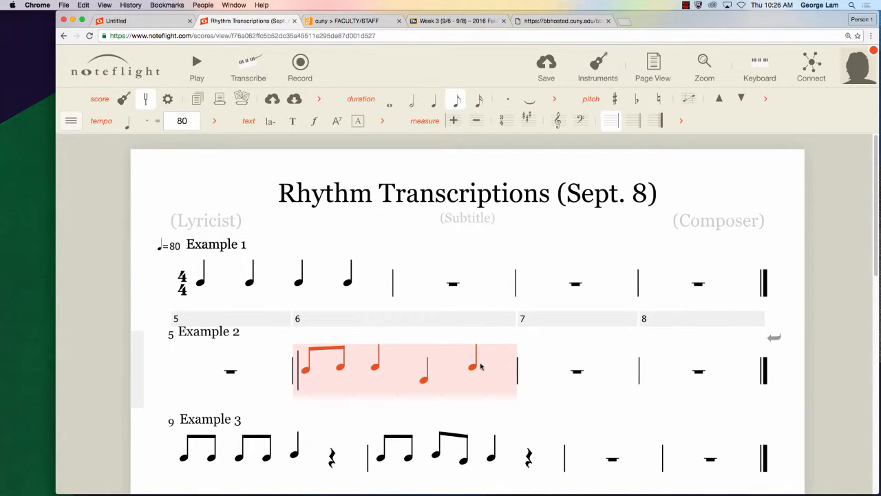
{"action": "mouse_move", "coordinate": [305, 319]}
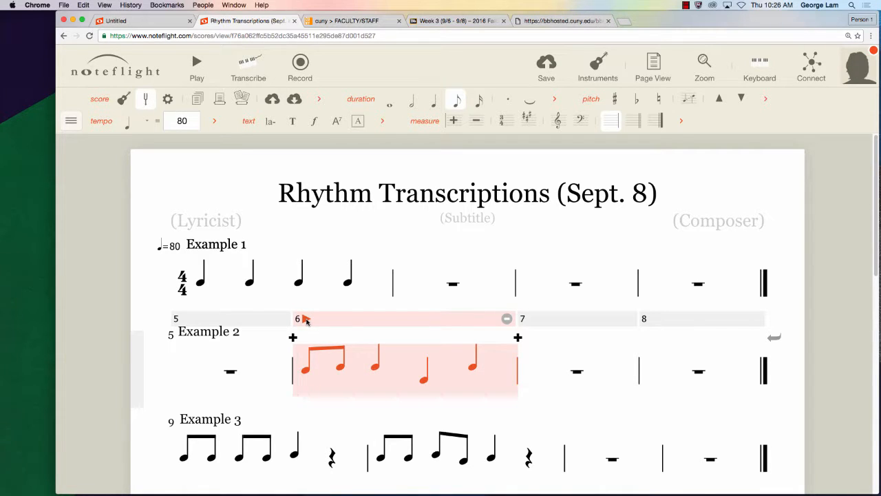
{"action": "left_click", "coordinate": [306, 320]}
- Play the first excerpt of the MP3 recording from its beginning and return to the Noteflight score
{"action": "left_click", "coordinate": [568, 22]}
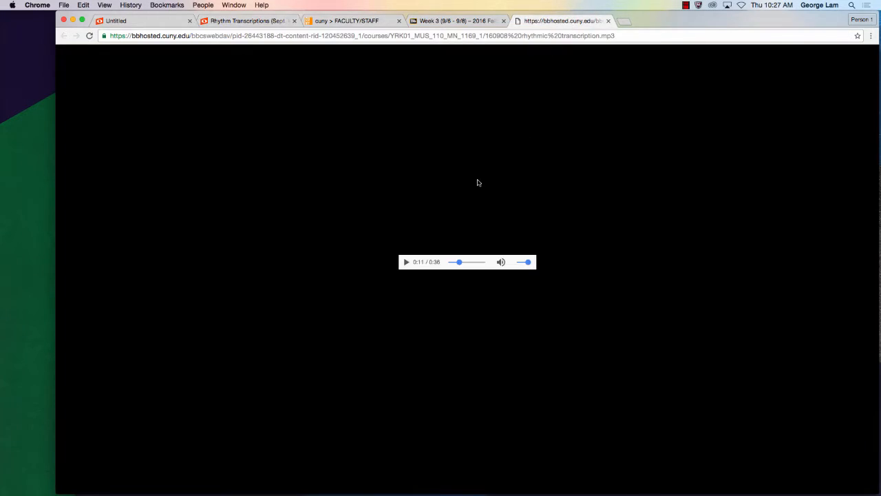
{"action": "left_click_drag", "start_coordinate": [459, 262], "coordinate": [423, 261]}
{"action": "left_click", "coordinate": [407, 262]}
{"action": "left_click", "coordinate": [272, 20]}
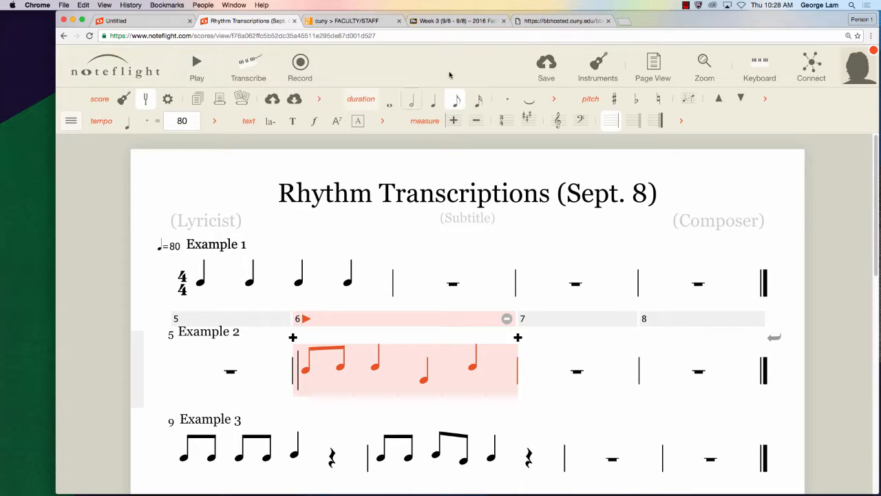
- Replay only the opening seconds of the MP3 recording from the start and pause it
{"action": "left_click", "coordinate": [564, 22]}
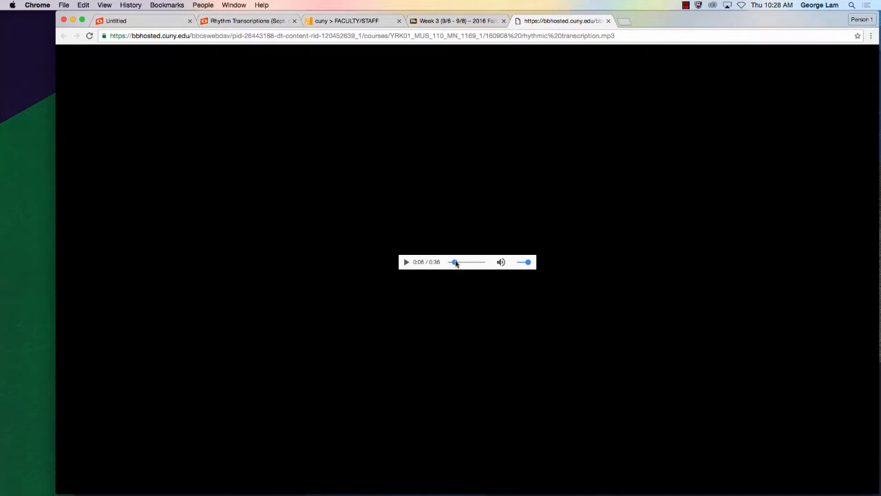
{"action": "left_click", "coordinate": [406, 262]}
{"action": "left_click", "coordinate": [405, 262]}
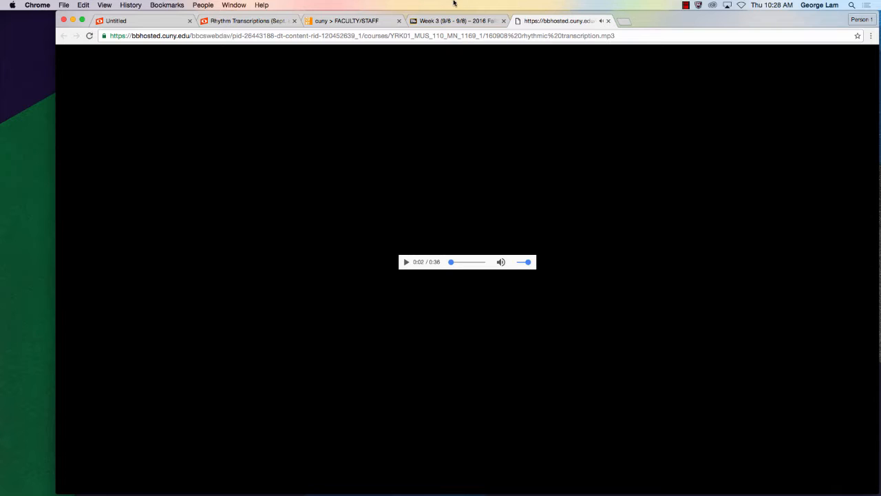
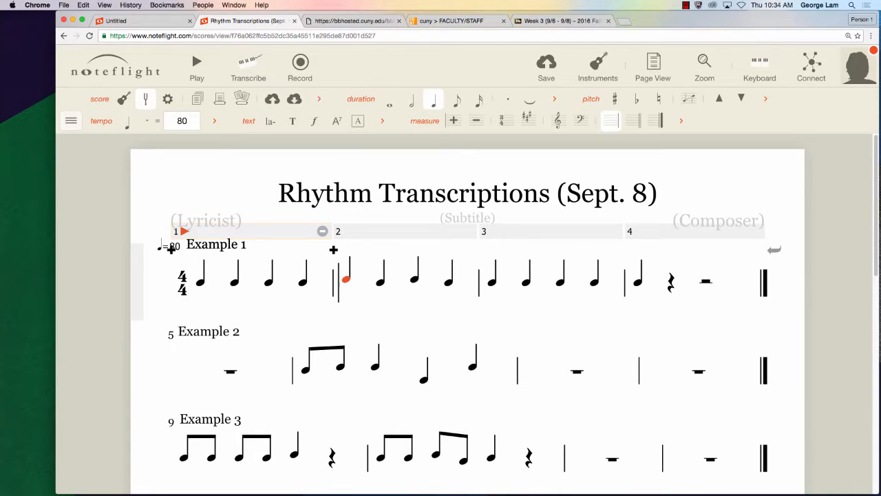
- Lower the first note of measure 2 in Example 1 and replay the MP3 recording's opening seconds to compare
{"action": "key", "text": "Down"}
{"action": "key", "text": "Down"}
{"action": "left_click", "coordinate": [544, 20]}
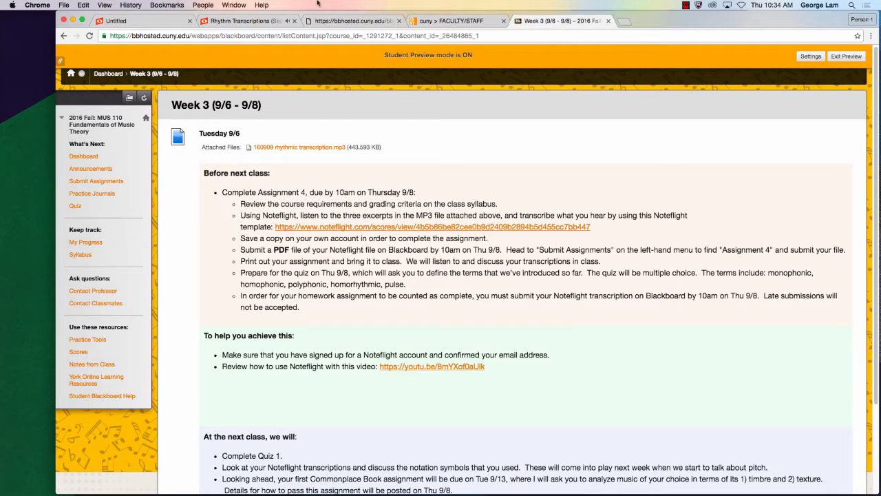
{"action": "left_click", "coordinate": [348, 20]}
{"action": "left_click_drag", "start_coordinate": [462, 262], "coordinate": [432, 262]}
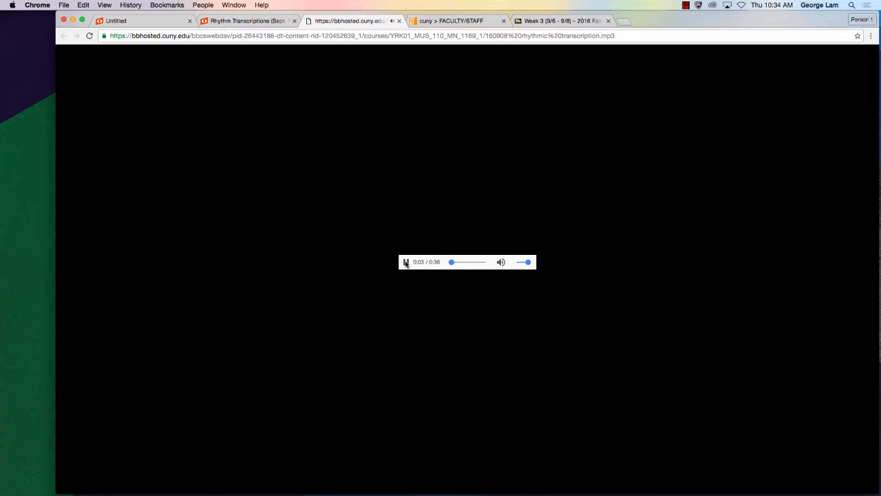
{"action": "left_click", "coordinate": [256, 20]}
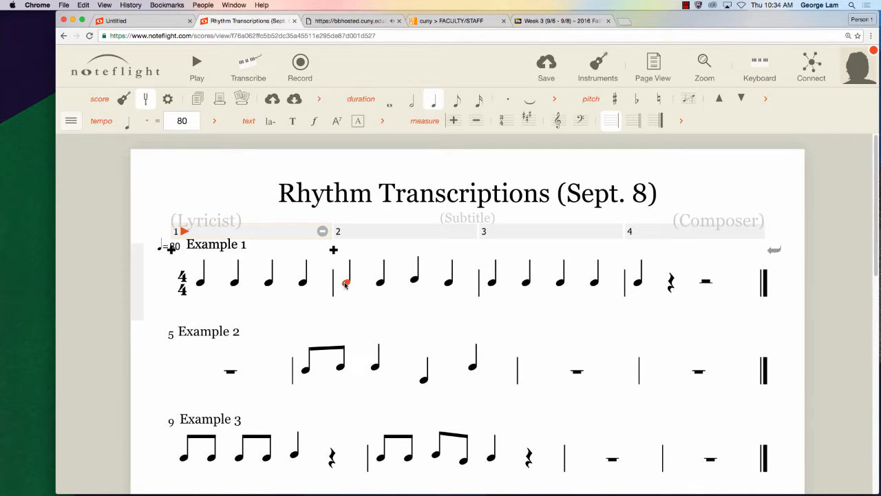
- Lower the second note of measure 2 in Example 1 and set its first note slightly lower, just above the second
{"action": "key", "text": "Right"}
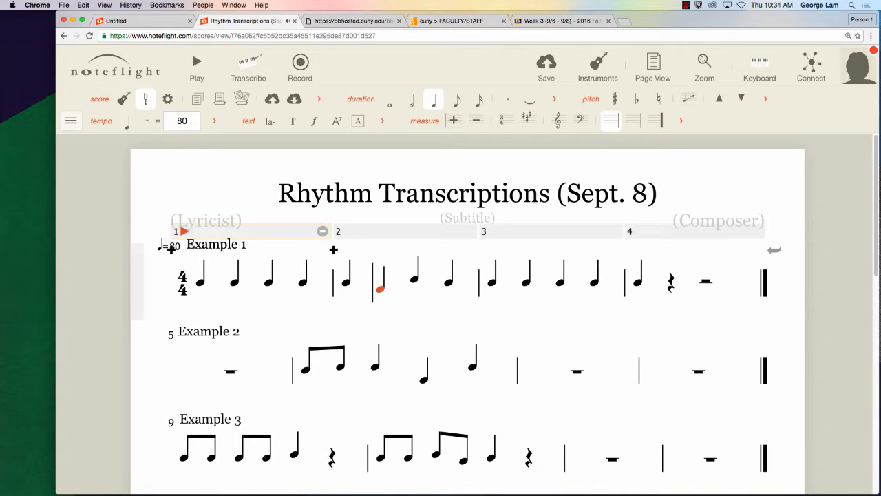
{"action": "key", "text": "Left"}
{"action": "left_click", "coordinate": [381, 290]}
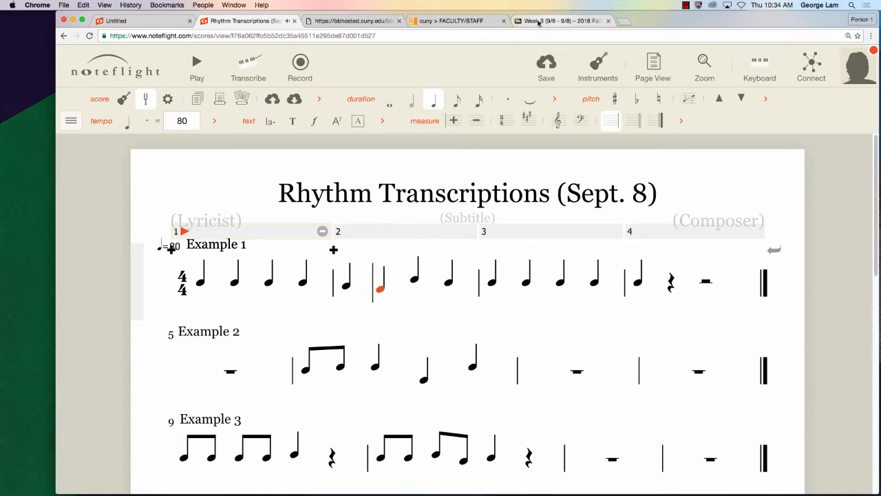
- Replay the opening of the MP3 recording from the start, and play back Example 1 from measure 1 for comparison
{"action": "left_click", "coordinate": [366, 22]}
{"action": "left_click_drag", "start_coordinate": [451, 262], "coordinate": [446, 262]}
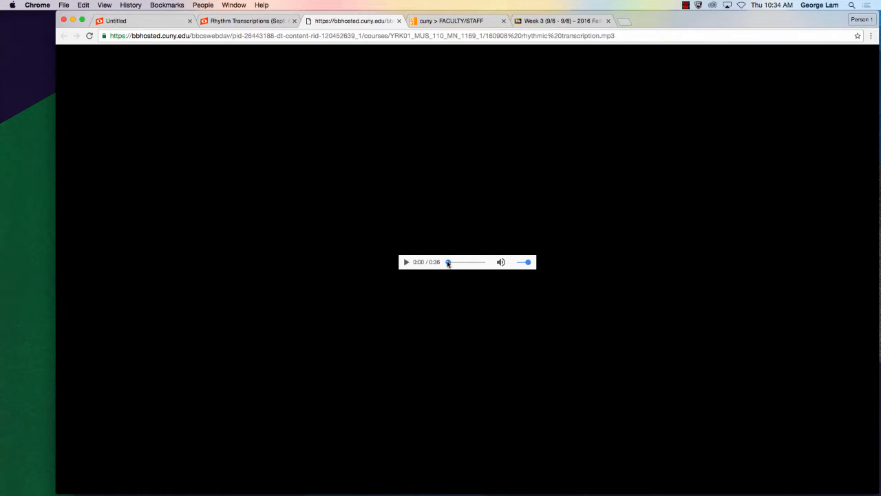
{"action": "left_click", "coordinate": [406, 262]}
{"action": "left_click", "coordinate": [247, 21]}
{"action": "left_click", "coordinate": [185, 231]}
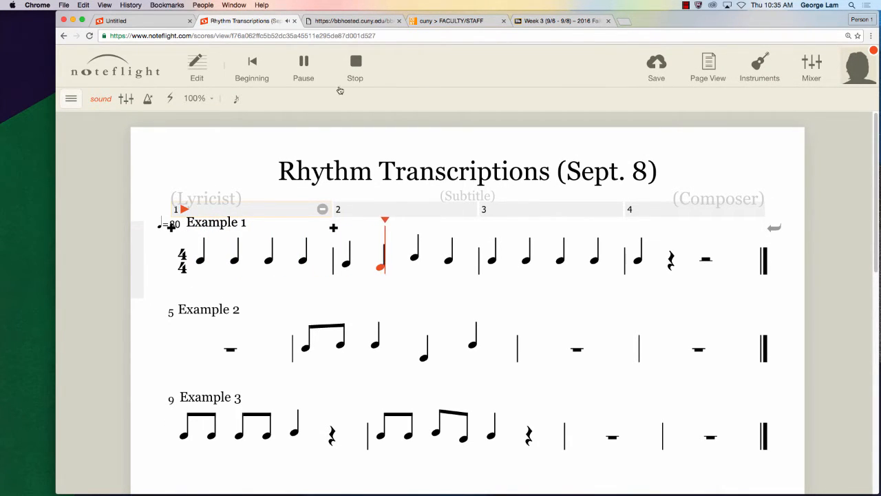
{"action": "left_click", "coordinate": [355, 69]}
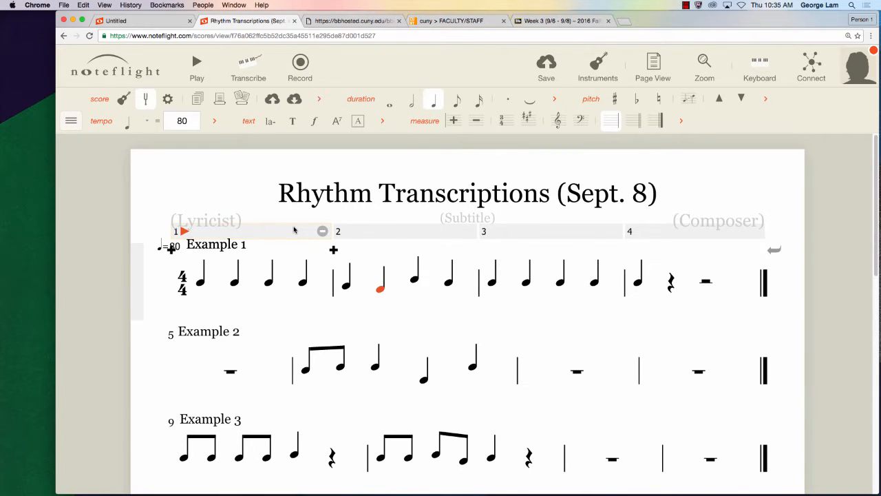
- Listen to the MP3 recording's opening again and select the last note of measure 2 in Example 1
{"action": "left_click", "coordinate": [337, 21]}
{"action": "left_click_drag", "start_coordinate": [452, 262], "coordinate": [446, 262]}
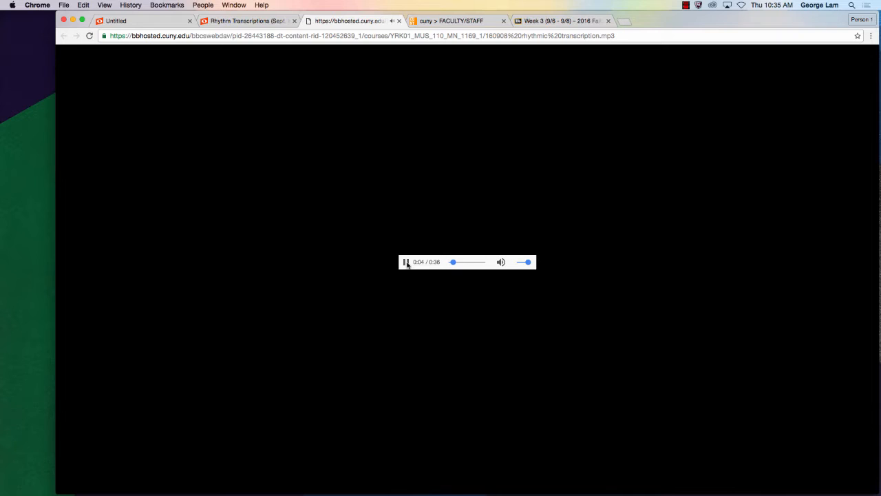
{"action": "left_click", "coordinate": [227, 24]}
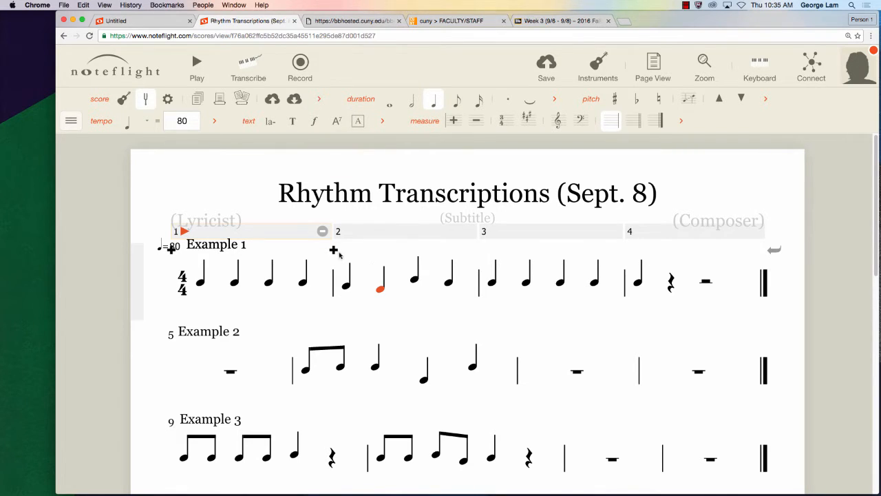
{"action": "left_click", "coordinate": [345, 288]}
{"action": "left_click", "coordinate": [441, 282]}
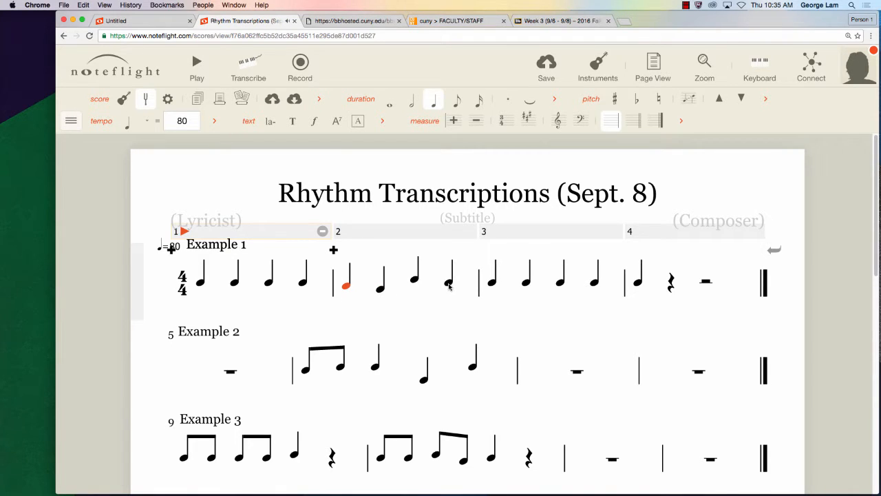
- Replay the MP3 recording from the start while following measure 2 in the score, and pause it at the end of that measure
{"action": "left_click", "coordinate": [371, 21]}
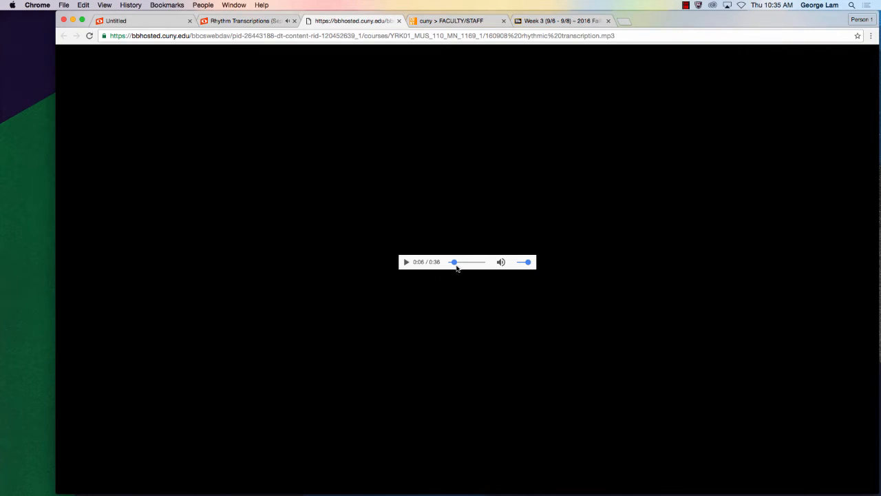
{"action": "left_click_drag", "start_coordinate": [457, 267], "coordinate": [435, 263]}
{"action": "left_click", "coordinate": [406, 261]}
{"action": "left_click", "coordinate": [257, 22]}
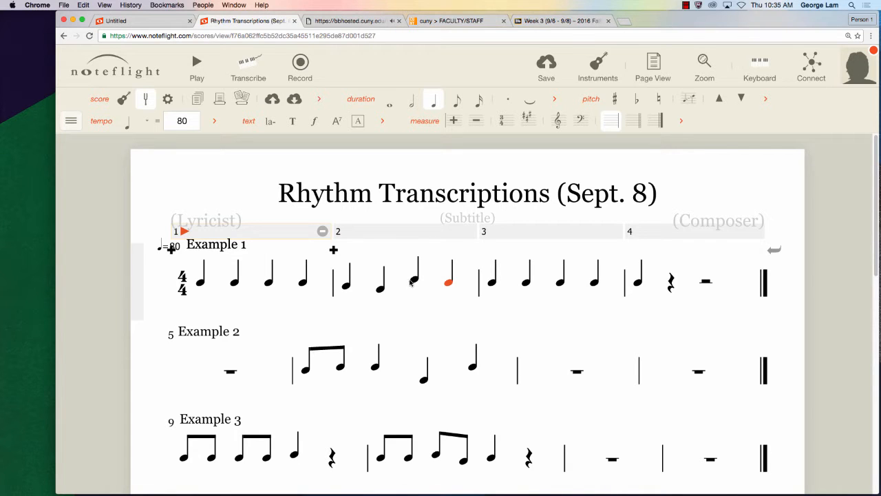
{"action": "left_click", "coordinate": [342, 21]}
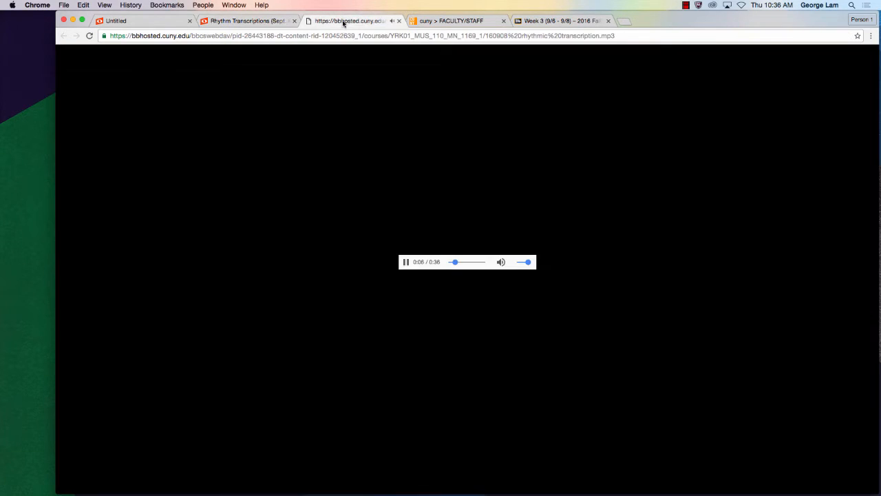
{"action": "left_click", "coordinate": [406, 262]}
{"action": "left_click", "coordinate": [278, 21]}
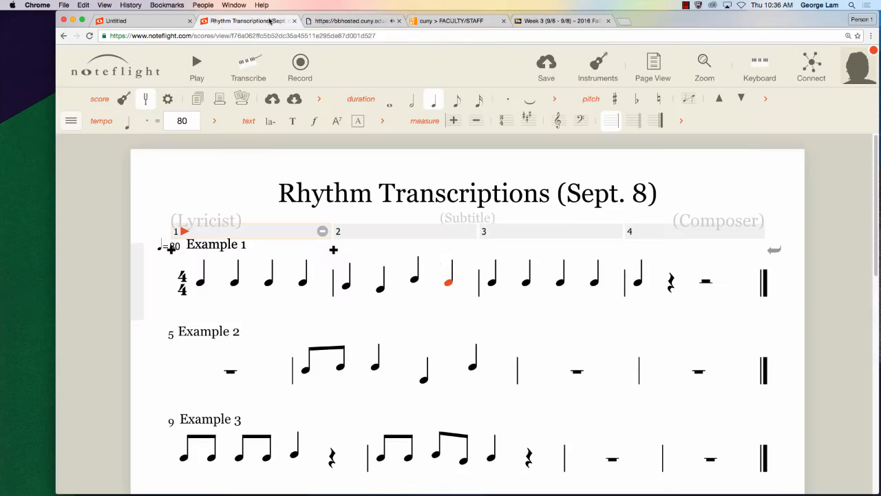
- Lower the last note of measure 2 in Example 1 to the height of its first note and play back from measure 1
{"action": "left_click", "coordinate": [447, 285]}
{"action": "key", "text": "super+z"}
{"action": "left_click", "coordinate": [347, 285]}
{"action": "left_click", "coordinate": [450, 284]}
{"action": "left_click", "coordinate": [186, 232]}
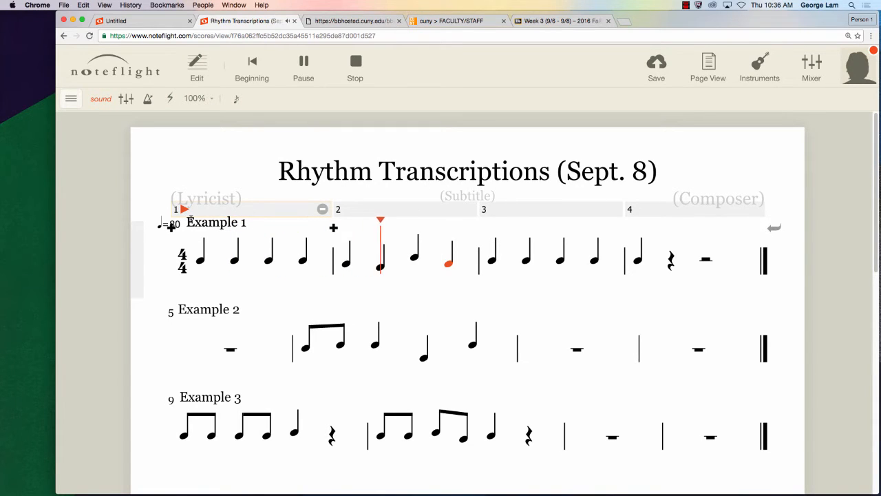
{"action": "left_click", "coordinate": [304, 64]}
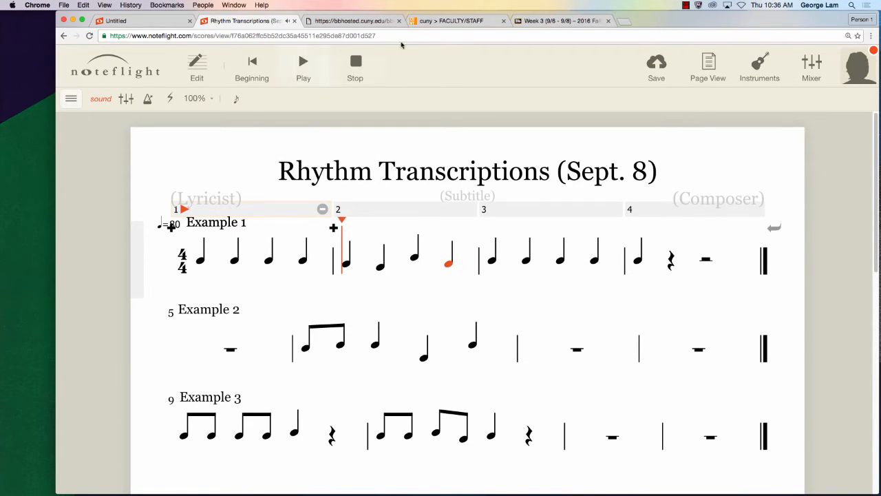
- Replay the first two measures in the MP3 recording, continue through the third measure, and return to the score
{"action": "left_click", "coordinate": [351, 20]}
{"action": "left_click_drag", "start_coordinate": [455, 262], "coordinate": [405, 262]}
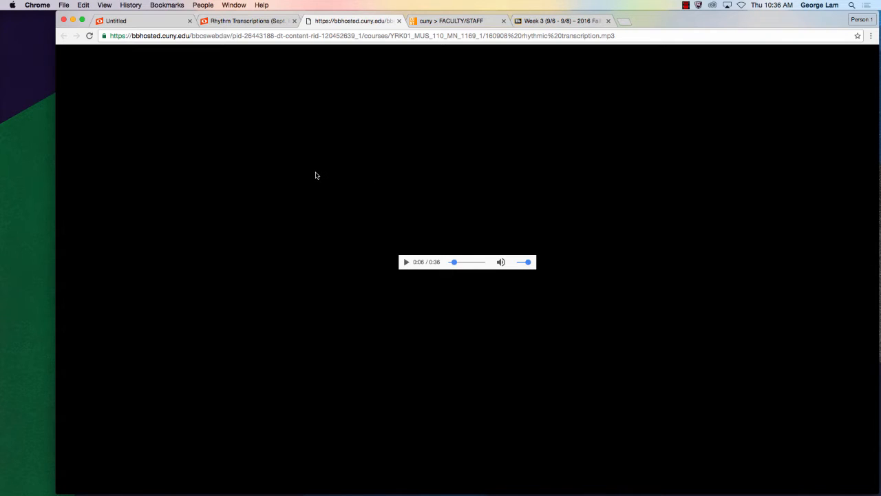
{"action": "left_click", "coordinate": [262, 22]}
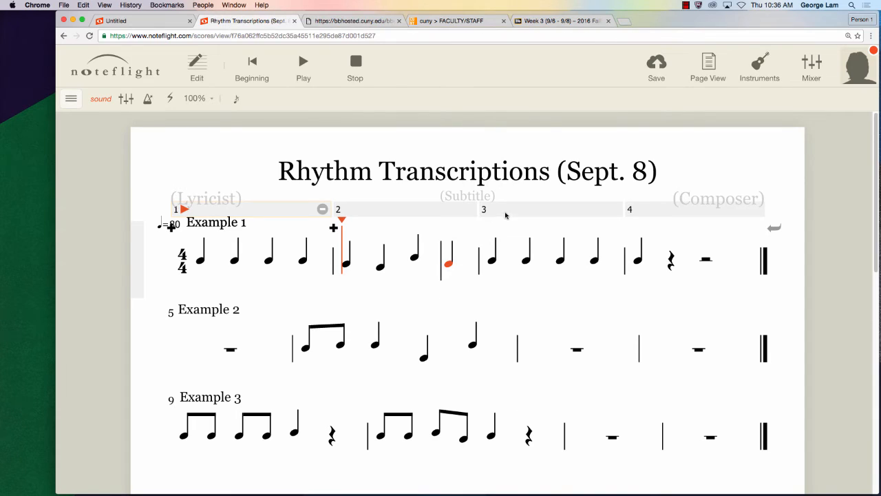
{"action": "left_click", "coordinate": [353, 21]}
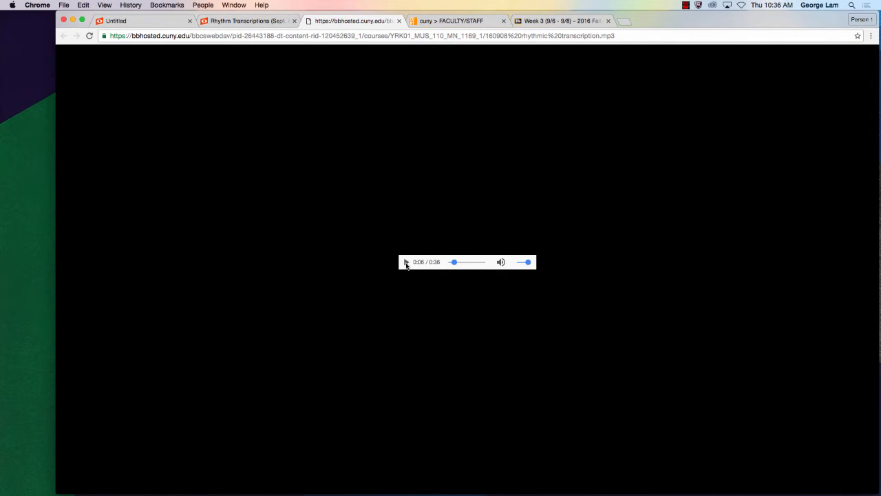
{"action": "left_click", "coordinate": [406, 262]}
{"action": "left_click", "coordinate": [275, 19]}
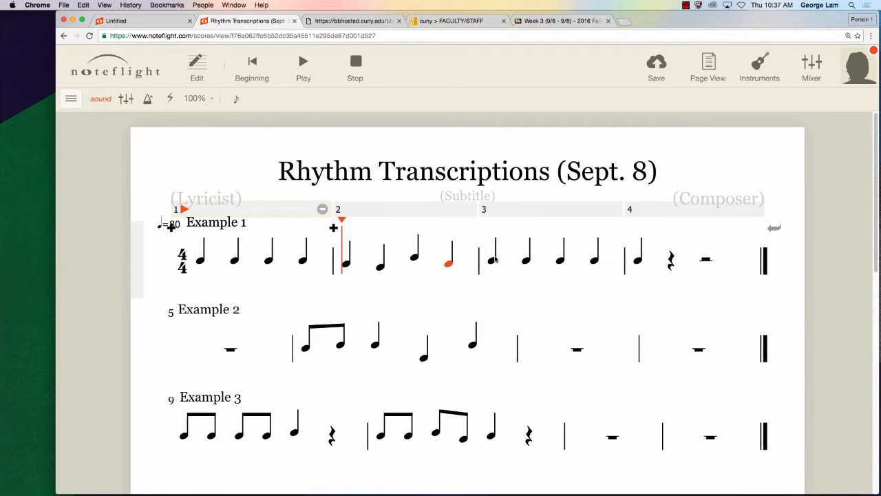
- Stop score playback and raise the last note of measure 3 in Example 1 slightly above the other notes of that measure
{"action": "left_click", "coordinate": [492, 262]}
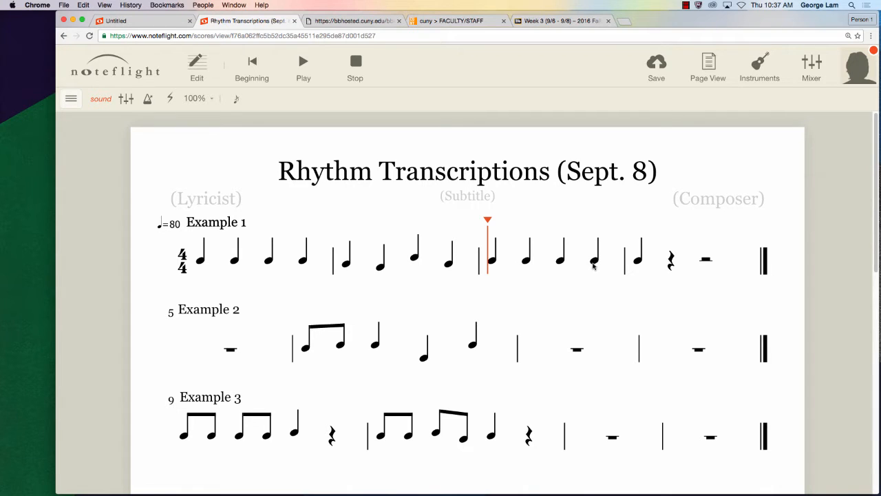
{"action": "left_click", "coordinate": [349, 69]}
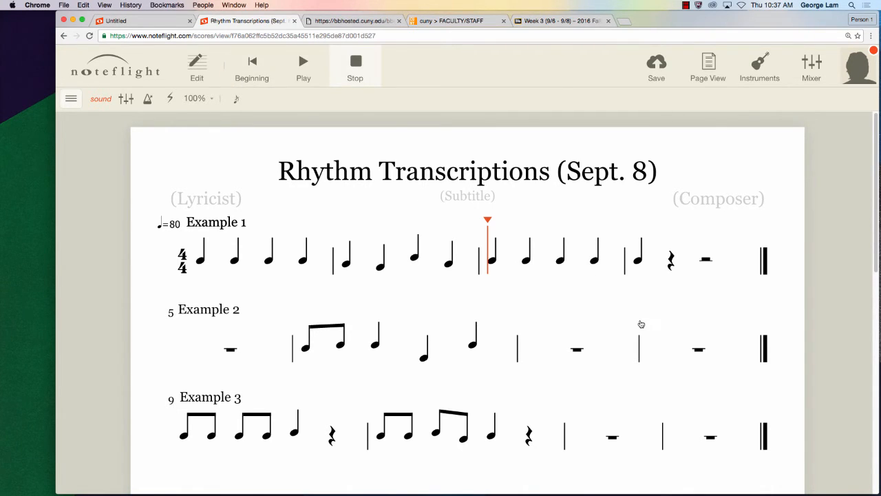
{"action": "left_click", "coordinate": [594, 283]}
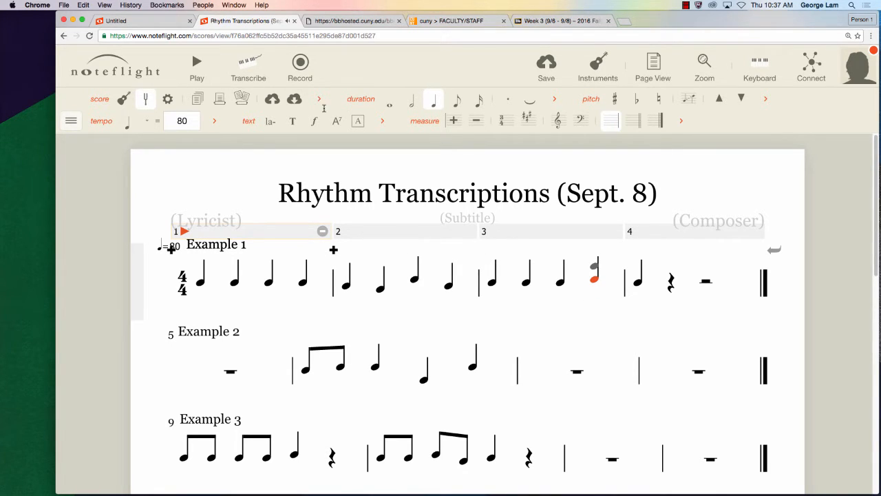
- Replay the complete first excerpt of the MP3 recording from the start, pause it and return to the Noteflight score
{"action": "left_click", "coordinate": [355, 21]}
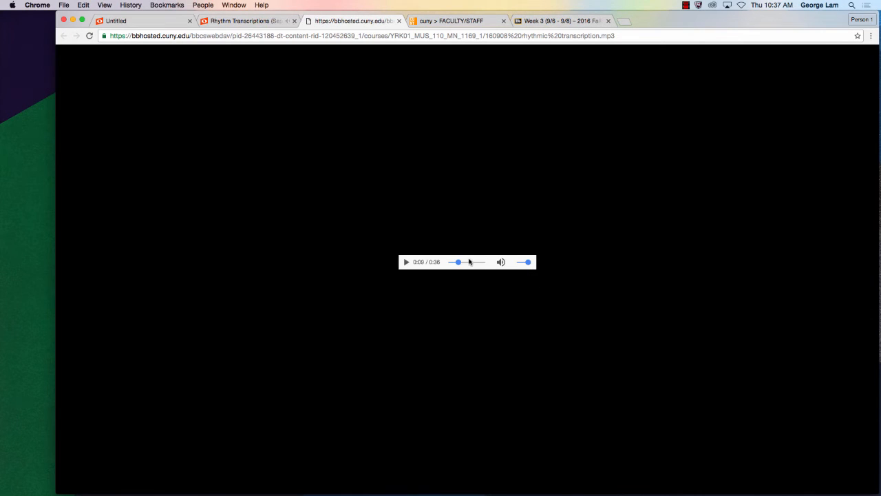
{"action": "left_click_drag", "start_coordinate": [454, 263], "coordinate": [405, 263]}
{"action": "left_click", "coordinate": [238, 21]}
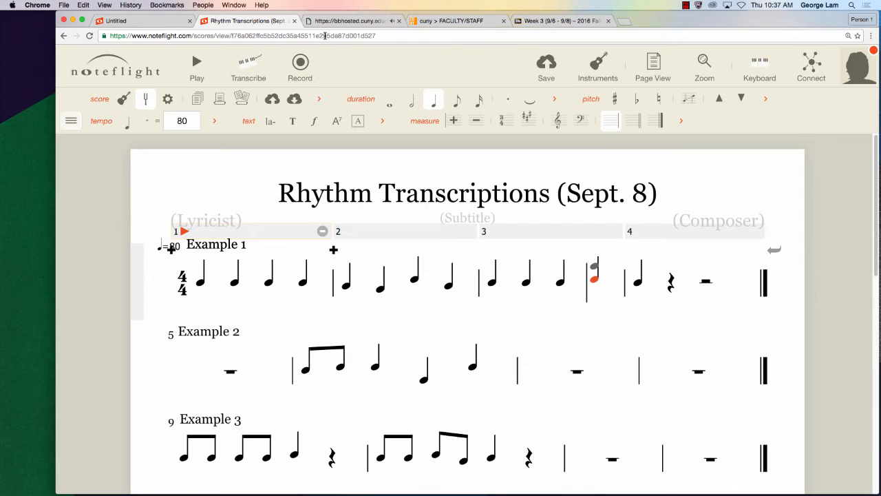
{"action": "left_click", "coordinate": [348, 20]}
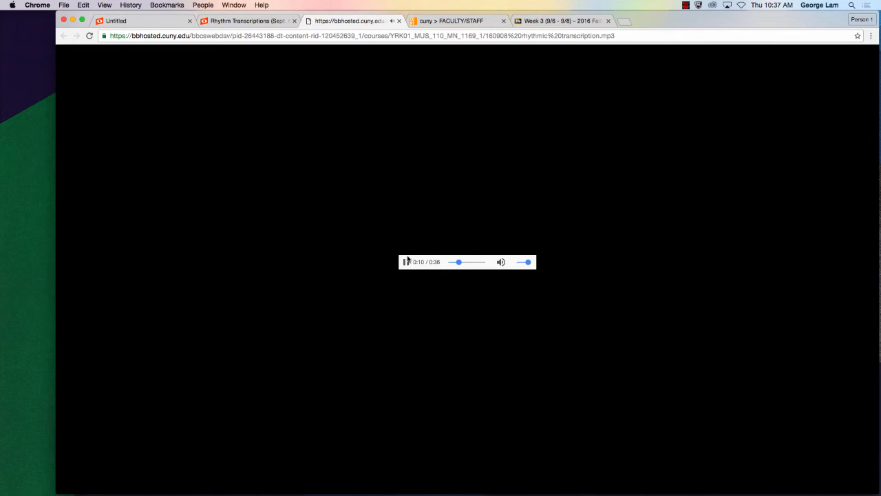
{"action": "left_click", "coordinate": [272, 21]}
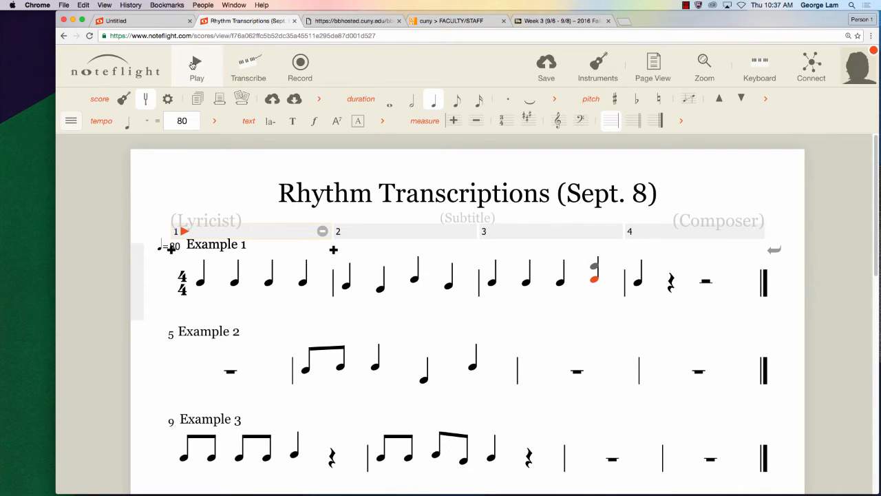
- Play back the score from measure 3, and replay all of Example 1 from measure 1 before stopping
{"action": "left_click", "coordinate": [193, 64]}
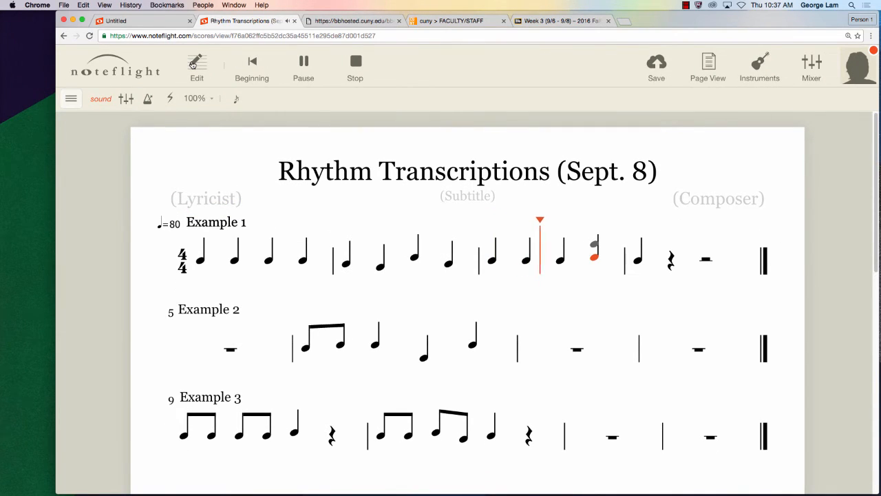
{"action": "left_click", "coordinate": [355, 66]}
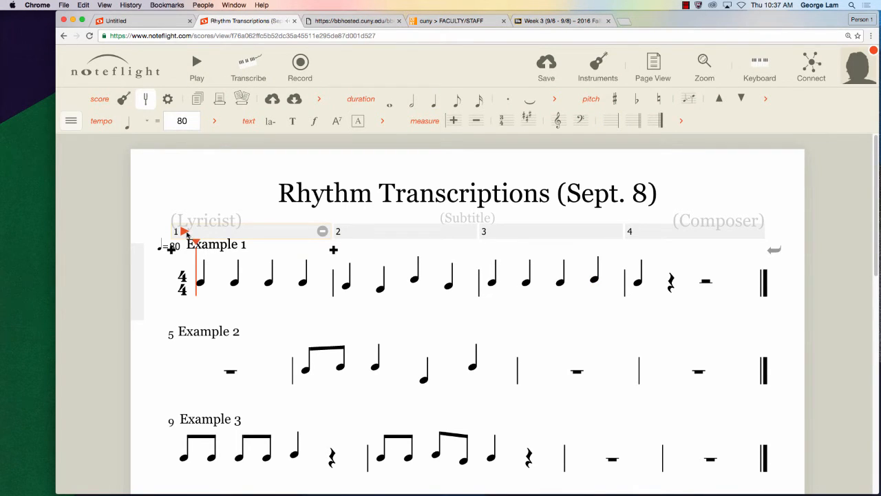
{"action": "left_click", "coordinate": [184, 231]}
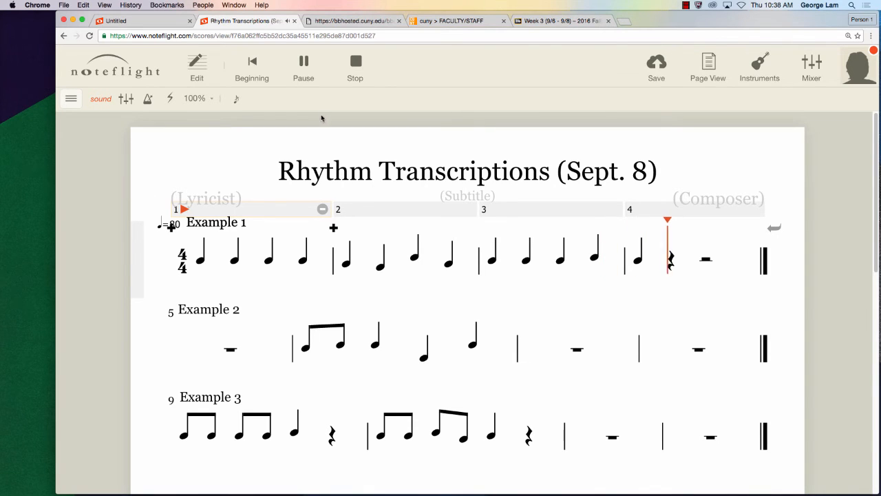
{"action": "left_click", "coordinate": [349, 74]}
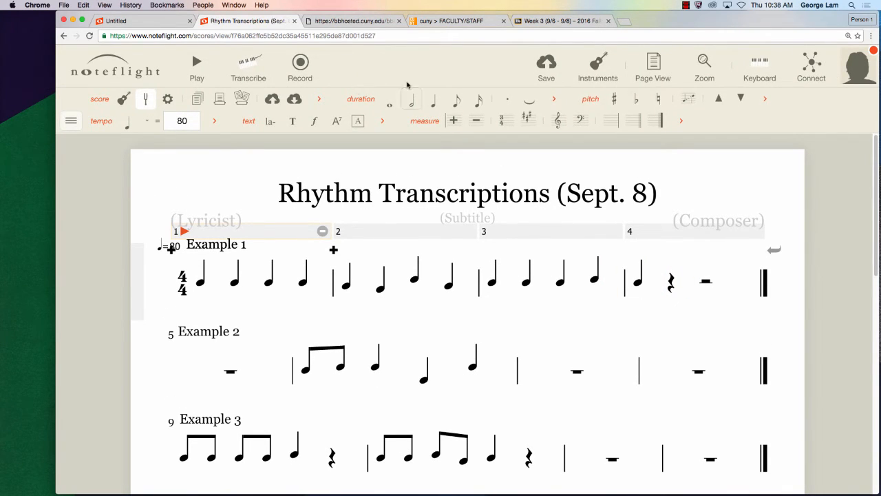
- Play the second excerpt of the MP3 recording, pause it at its end and return to Example 2 in the score
{"action": "left_click", "coordinate": [368, 23]}
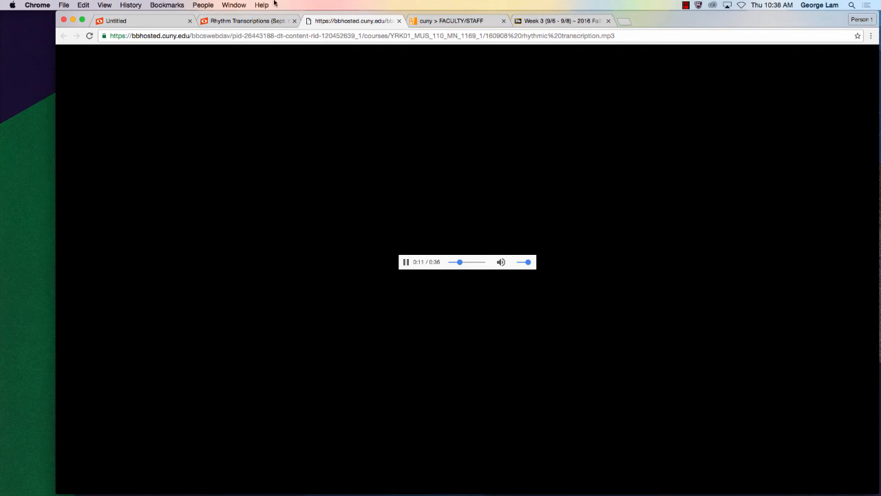
{"action": "left_click", "coordinate": [251, 20]}
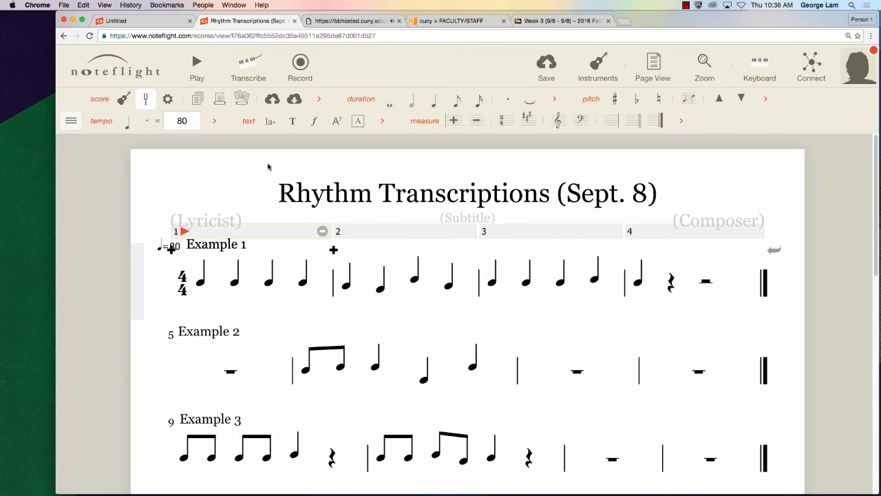
{"action": "left_click", "coordinate": [344, 21]}
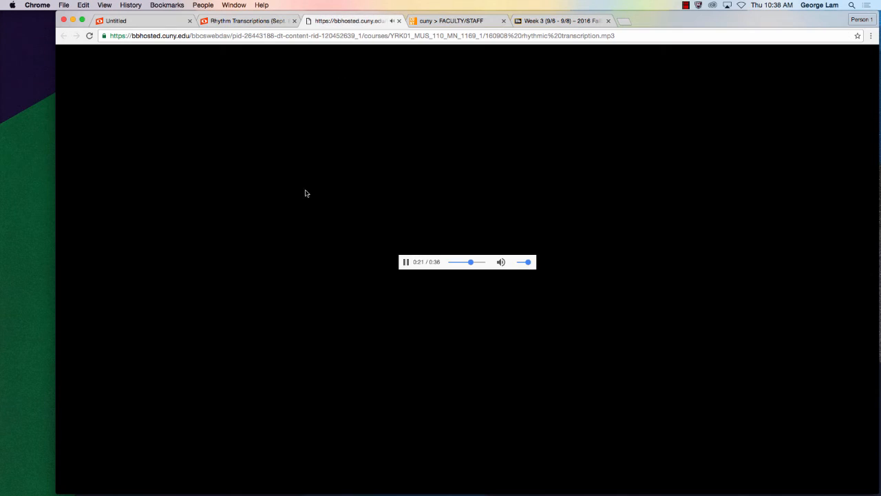
{"action": "left_click", "coordinate": [279, 21]}
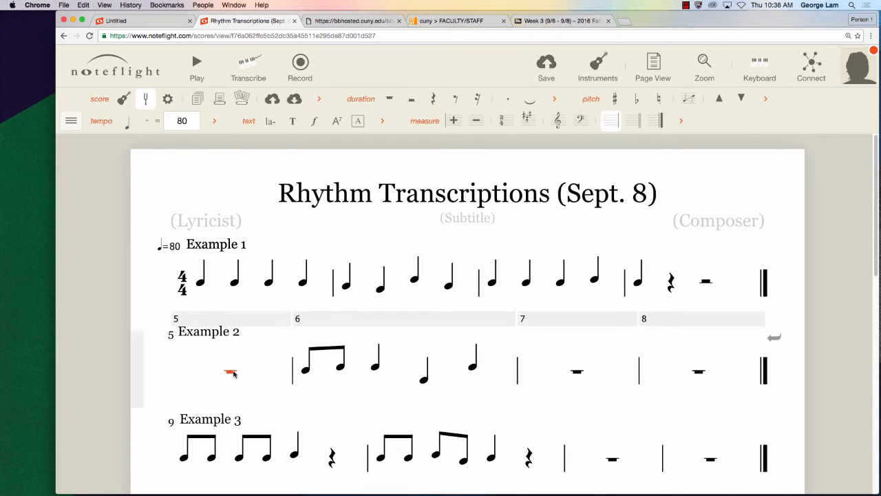